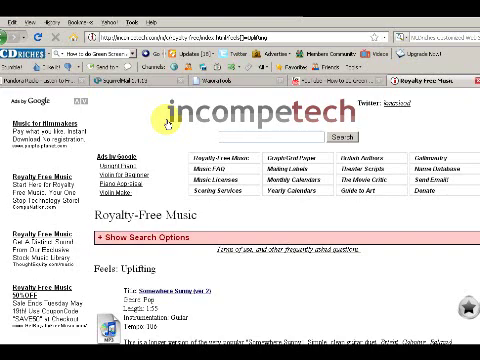
{"action": "type", "text": "c"}
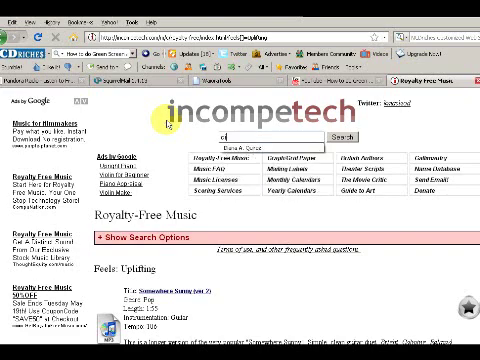
{"action": "type", "text": "inc"}
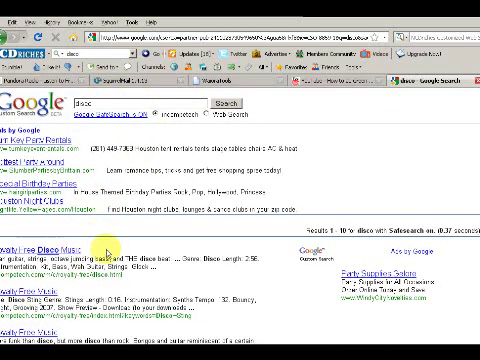
{"action": "scroll", "coordinate": [103, 255], "scroll_direction": "down", "scroll_amount": 3}
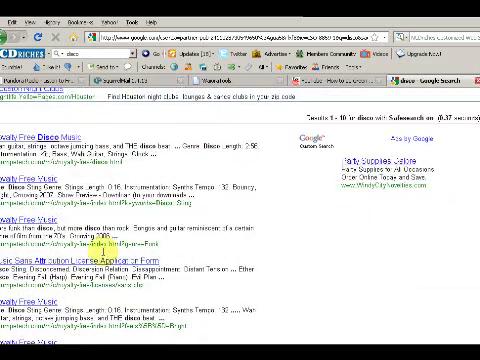
{"action": "scroll", "coordinate": [103, 252], "scroll_direction": "up", "scroll_amount": 2}
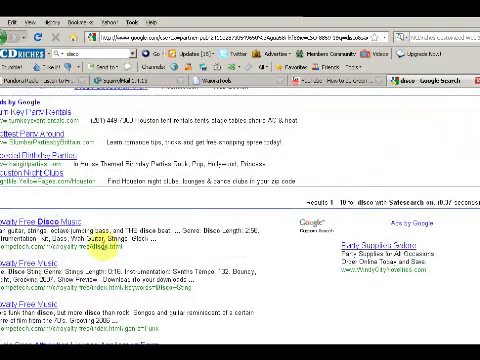
{"action": "scroll", "coordinate": [103, 245], "scroll_direction": "up", "scroll_amount": 2}
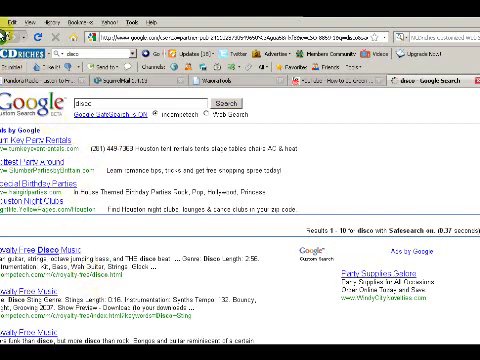
Return to the Royalty-Free Music page and load its address without the query string.
{"action": "left_click", "coordinate": [6, 37]}
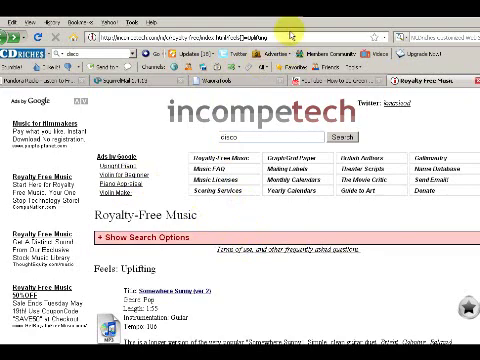
{"action": "left_click_drag", "start_coordinate": [268, 37], "coordinate": [240, 30]}
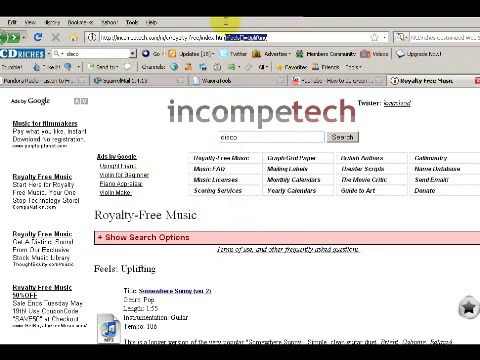
{"action": "key", "text": "BackSpace"}
{"action": "key", "text": "Return"}
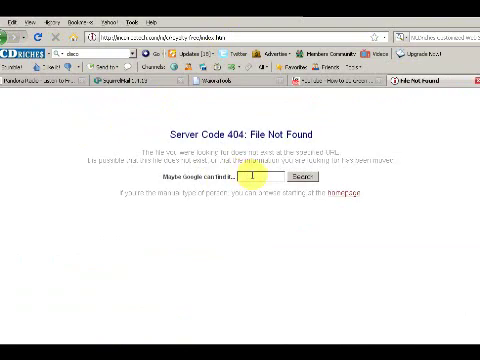
After the 404, trim the address to incompetech.com/ and load the homepage.
{"action": "left_click", "coordinate": [244, 38]}
{"action": "left_click", "coordinate": [238, 37]}
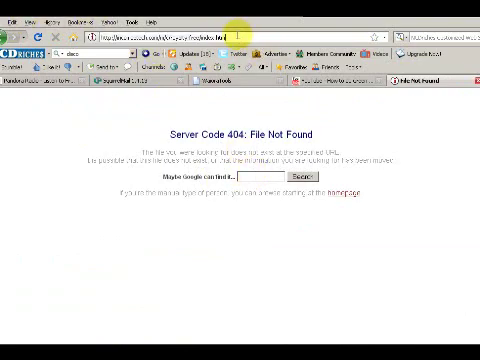
{"action": "key", "text": "BackSpace"}
{"action": "key", "text": "BackSpace"}
{"action": "key", "text": "BackSpace"}
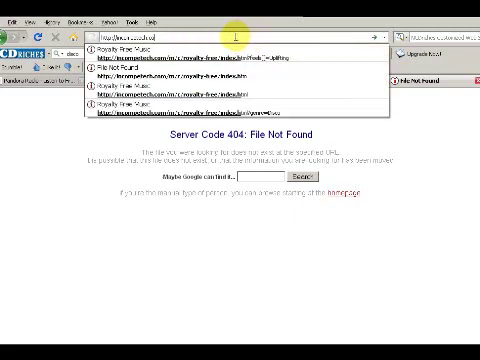
{"action": "key", "text": "BackSpace"}
{"action": "key", "text": "BackSpace"}
{"action": "type", "text": ".com"}
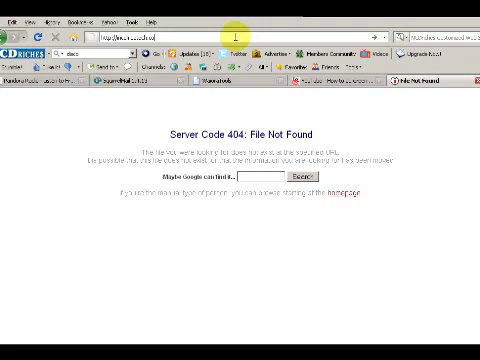
{"action": "type", "text": "/"}
{"action": "key", "text": "Return"}
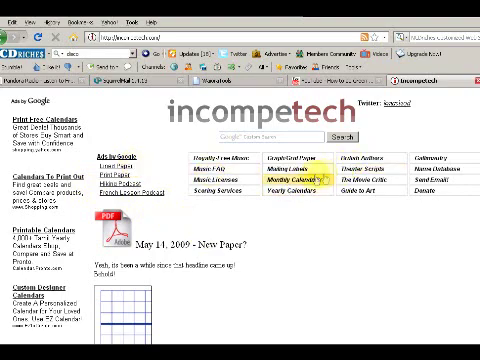
{"action": "scroll", "coordinate": [268, 200], "scroll_direction": "down", "scroll_amount": 2}
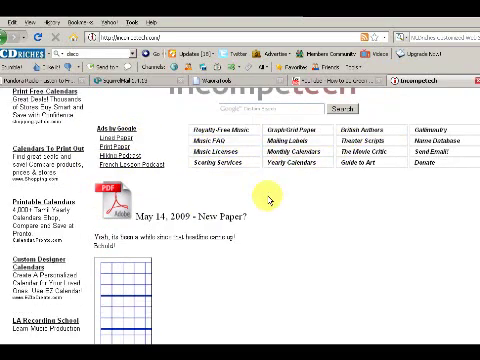
{"action": "scroll", "coordinate": [268, 200], "scroll_direction": "down", "scroll_amount": 4}
{"action": "scroll", "coordinate": [268, 195], "scroll_direction": "down", "scroll_amount": 3}
{"action": "scroll", "coordinate": [268, 195], "scroll_direction": "down", "scroll_amount": 3}
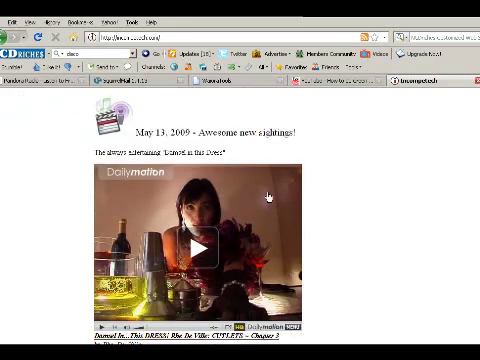
{"action": "scroll", "coordinate": [268, 195], "scroll_direction": "down", "scroll_amount": 1}
{"action": "scroll", "coordinate": [268, 195], "scroll_direction": "down", "scroll_amount": 4}
{"action": "scroll", "coordinate": [268, 195], "scroll_direction": "down", "scroll_amount": 2}
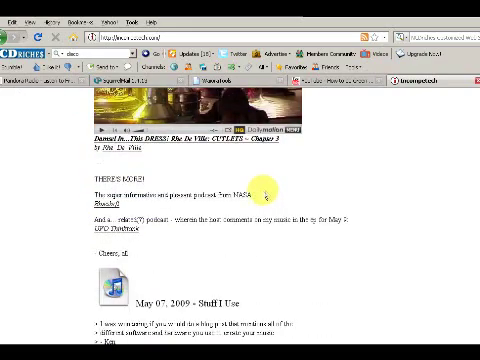
{"action": "scroll", "coordinate": [264, 192], "scroll_direction": "down", "scroll_amount": 5}
{"action": "scroll", "coordinate": [264, 192], "scroll_direction": "down", "scroll_amount": 4}
{"action": "scroll", "coordinate": [264, 192], "scroll_direction": "down", "scroll_amount": 1}
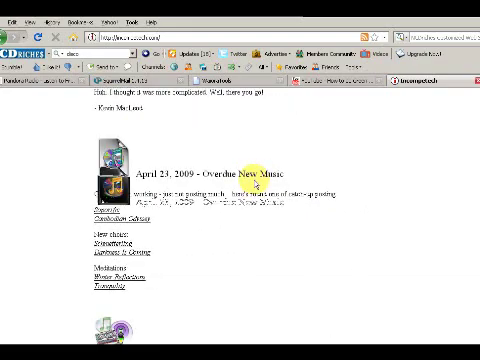
{"action": "scroll", "coordinate": [256, 181], "scroll_direction": "up", "scroll_amount": 5}
{"action": "scroll", "coordinate": [256, 181], "scroll_direction": "up", "scroll_amount": 5}
{"action": "scroll", "coordinate": [256, 181], "scroll_direction": "up", "scroll_amount": 5}
{"action": "scroll", "coordinate": [252, 182], "scroll_direction": "up", "scroll_amount": 5}
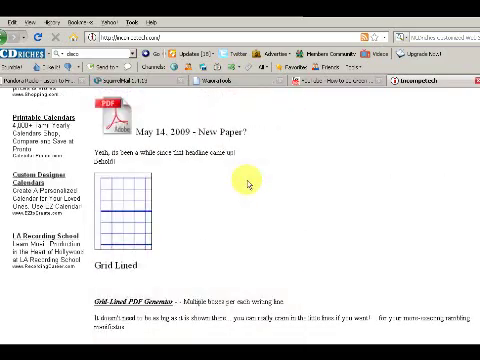
{"action": "scroll", "coordinate": [248, 183], "scroll_direction": "up", "scroll_amount": 4}
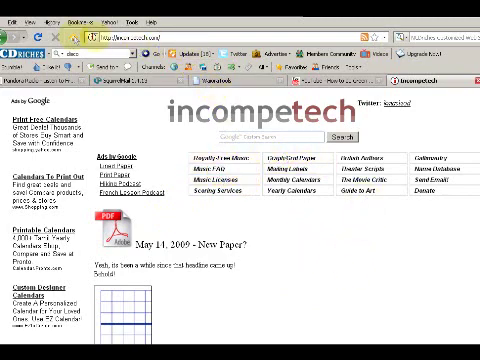
Load the pasted royalty-free index.html address and select the page URL.
{"action": "key", "text": "ctrl+v"}
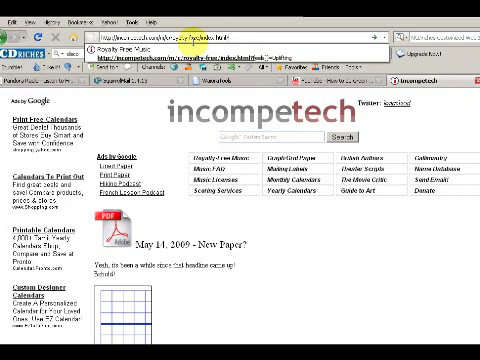
{"action": "key", "text": "Return"}
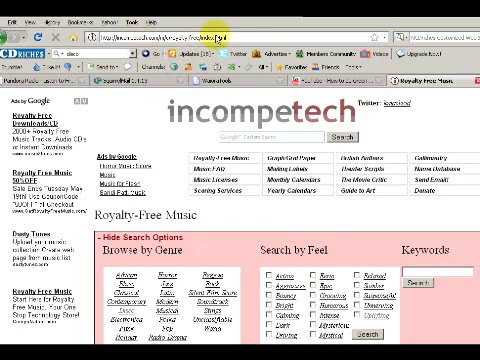
{"action": "left_click", "coordinate": [218, 36]}
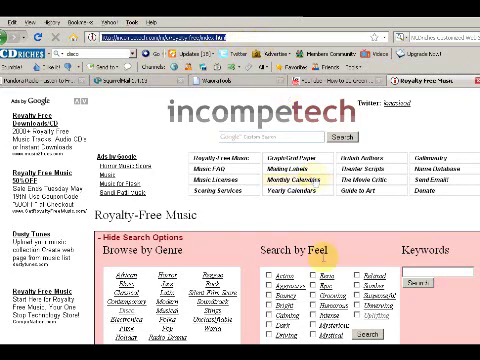
Paste the Royalty-Free Music address over the README's old link, then return to Firefox.
{"action": "key", "text": "alt+Tab"}
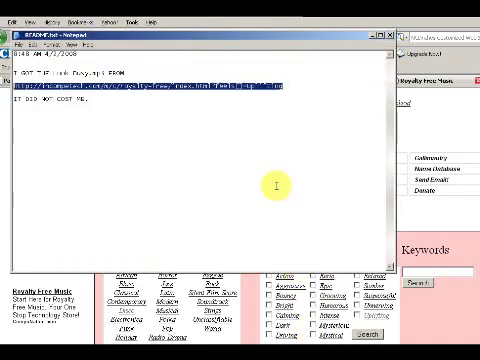
{"action": "type", "text": "http://incompetech.com/m/c/royalty-free/index.html"}
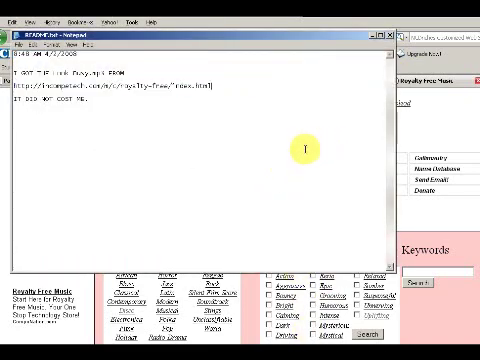
{"action": "key", "text": "alt+Tab"}
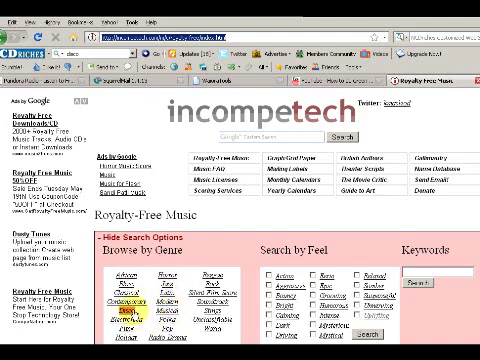
Download and open Ether Disco.mp3 from the Disco genre listing, then close Downloads.
{"action": "left_click", "coordinate": [128, 310]}
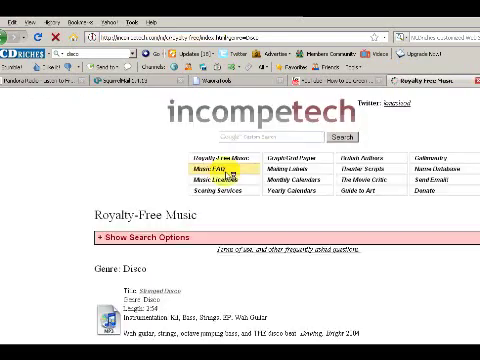
{"action": "scroll", "coordinate": [175, 258], "scroll_direction": "down", "scroll_amount": 3}
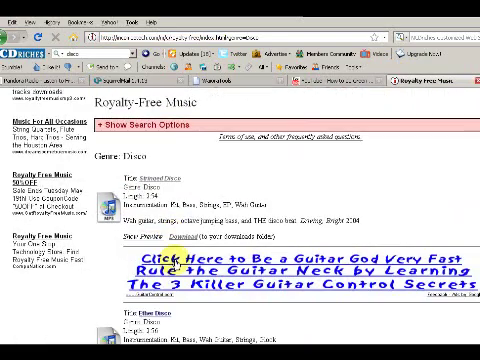
{"action": "scroll", "coordinate": [175, 260], "scroll_direction": "down", "scroll_amount": 1}
{"action": "left_click", "coordinate": [160, 284]}
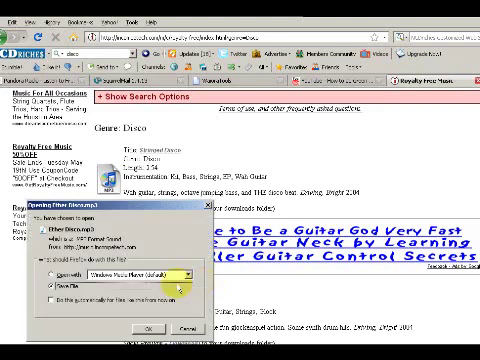
{"action": "left_click", "coordinate": [145, 330]}
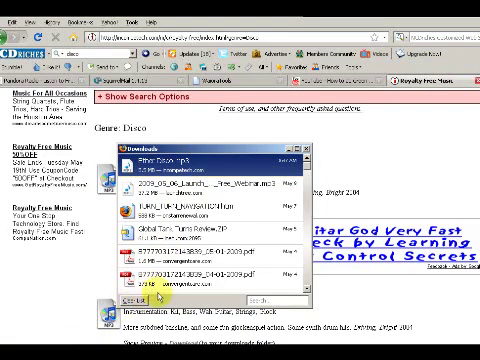
{"action": "left_click", "coordinate": [305, 150]}
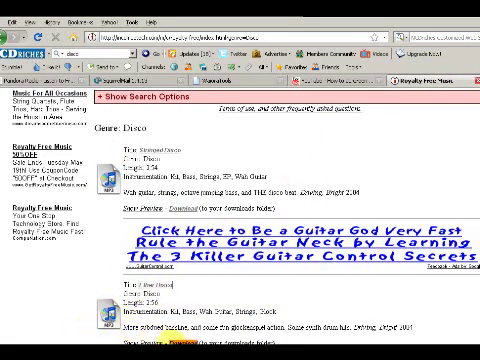
Save the Ether Disco link to disk, browsing to C:\Documents and Settings\user\My Documents.
{"action": "right_click", "coordinate": [183, 343]}
{"action": "left_click", "coordinate": [205, 300]}
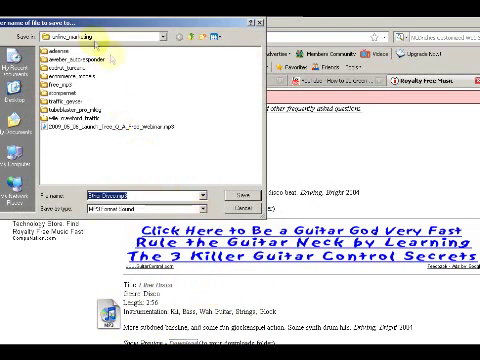
{"action": "left_click", "coordinate": [100, 37]}
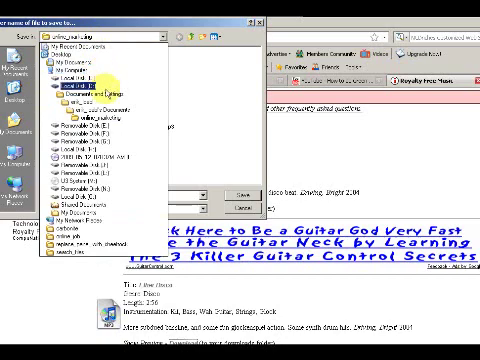
{"action": "left_click", "coordinate": [110, 80]}
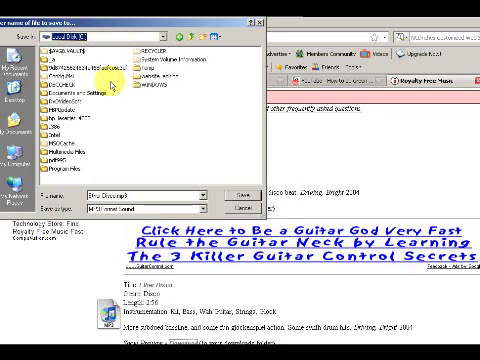
{"action": "double_click", "coordinate": [92, 93]}
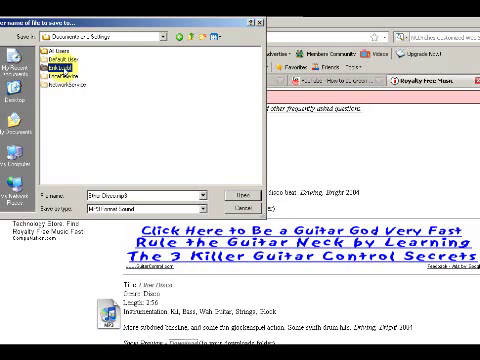
{"action": "double_click", "coordinate": [62, 67]}
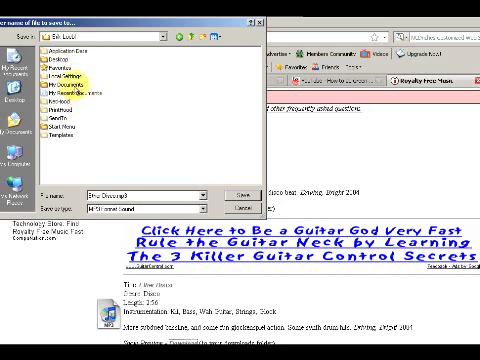
{"action": "double_click", "coordinate": [66, 84]}
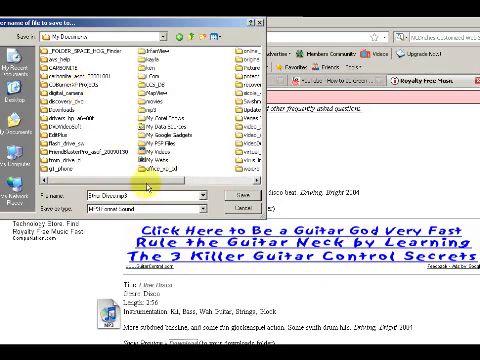
{"action": "key", "text": "alt+Tab"}
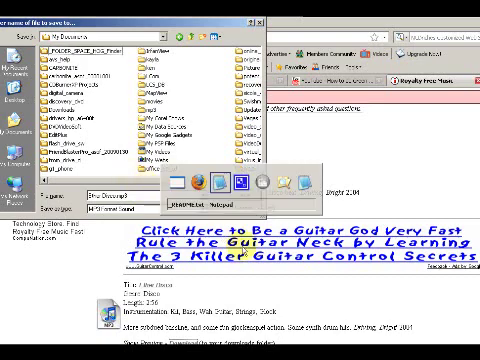
In Explorer, open the php_contest_20090425 project folder and select its full path.
{"action": "key", "text": "alt+Tab"}
{"action": "key", "text": "alt+Tab"}
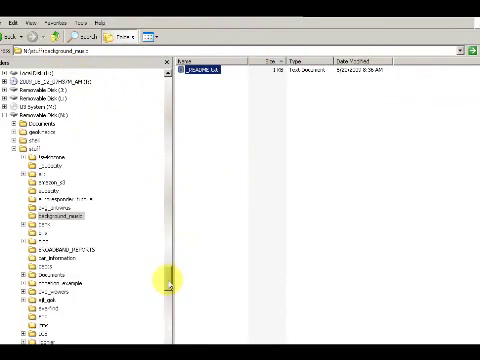
{"action": "mouse_move", "coordinate": [168, 270]}
{"action": "left_mouse_down"}
{"action": "mouse_move", "coordinate": [168, 280]}
{"action": "mouse_move", "coordinate": [166, 184]}
{"action": "left_mouse_up"}
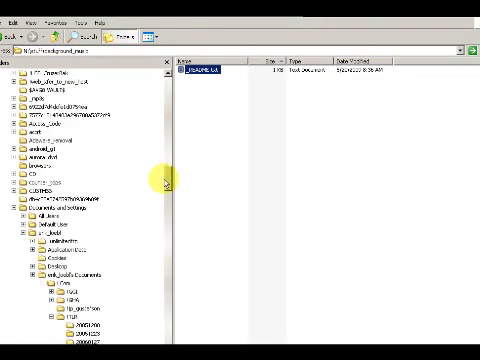
{"action": "scroll", "coordinate": [166, 182], "scroll_direction": "down", "scroll_amount": 4}
{"action": "scroll", "coordinate": [165, 175], "scroll_direction": "down", "scroll_amount": 4}
{"action": "scroll", "coordinate": [165, 165], "scroll_direction": "down", "scroll_amount": 5}
{"action": "scroll", "coordinate": [163, 155], "scroll_direction": "down", "scroll_amount": 5}
{"action": "left_click_drag", "start_coordinate": [163, 148], "coordinate": [163, 119]}
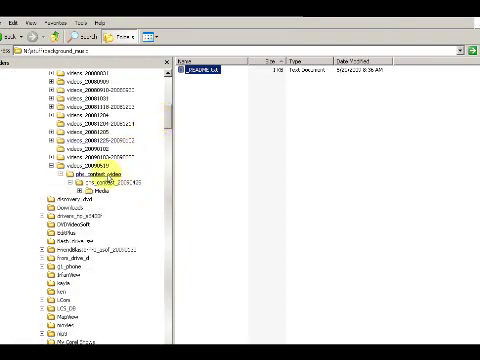
{"action": "left_click", "coordinate": [112, 199]}
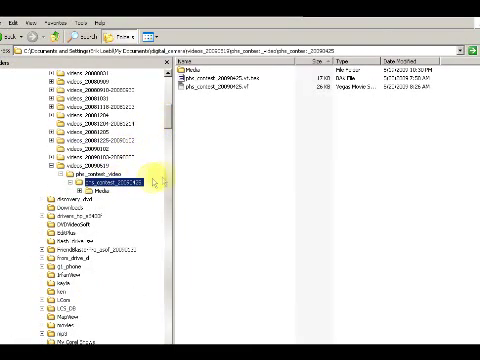
{"action": "left_click", "coordinate": [210, 50]}
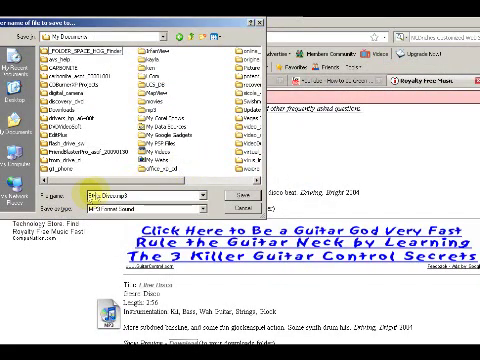
Save Ether Disco.mp3 into the php_contest_20090425 folder using the copied path.
{"action": "double_click", "coordinate": [102, 196]}
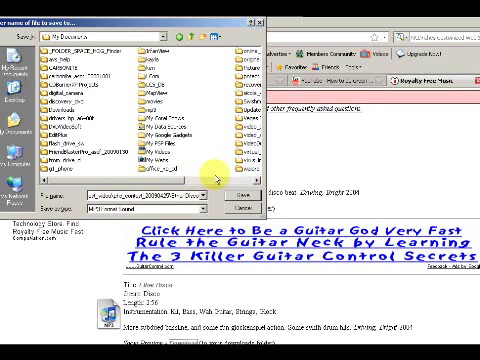
{"action": "key", "text": "ctrl+a"}
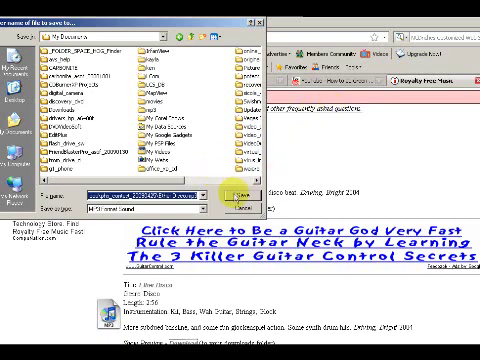
{"action": "left_click", "coordinate": [241, 195]}
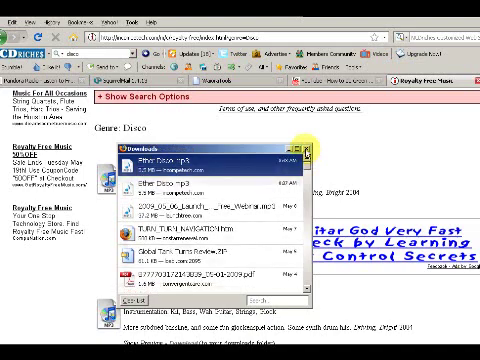
Close the Downloads list and minimize the notes window.
{"action": "left_click", "coordinate": [305, 150]}
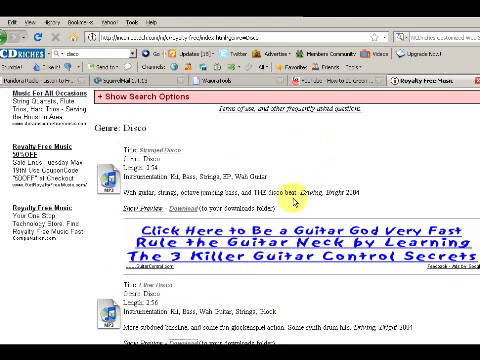
{"action": "key", "text": "alt+Tab"}
{"action": "key", "text": "alt+Tab"}
{"action": "key", "text": "alt+Tab"}
{"action": "key", "text": "alt+Tab"}
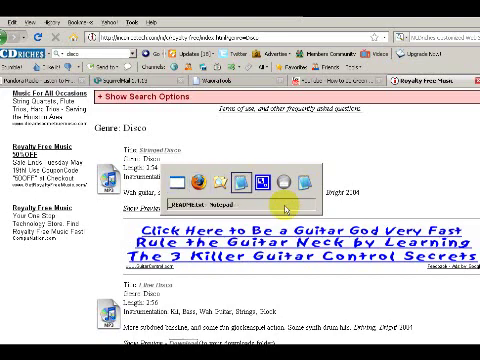
{"action": "key", "text": "alt+Tab"}
{"action": "key", "text": "alt+Tab"}
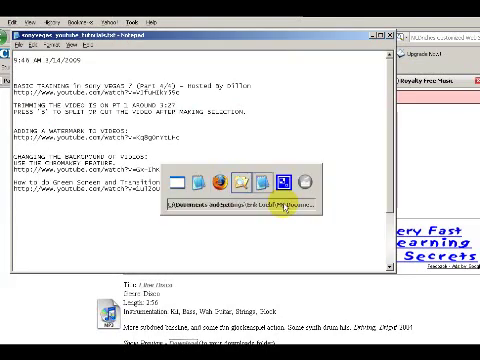
{"action": "key", "text": "alt+Tab"}
{"action": "key", "text": "alt+Tab"}
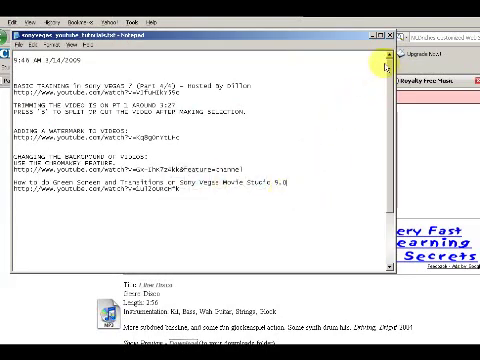
{"action": "left_click", "coordinate": [381, 36]}
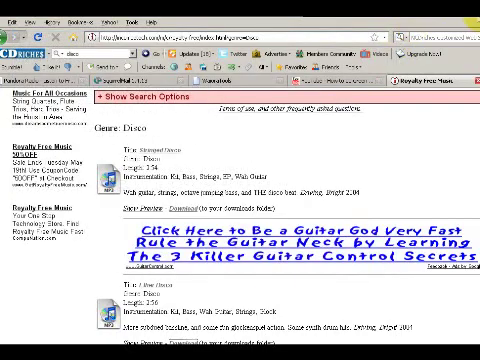
Check that Ether Disco.mp3 is in the project folder, then return to Vegas.
{"action": "key", "text": "alt+Tab"}
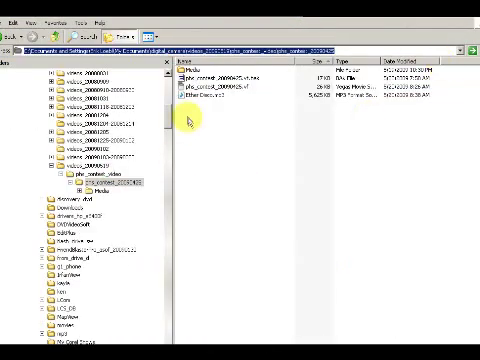
{"action": "key", "text": "alt+Tab"}
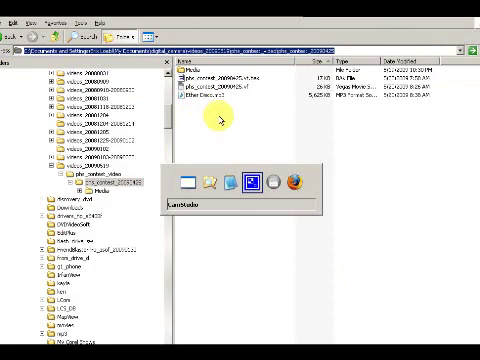
{"action": "key", "text": "Escape"}
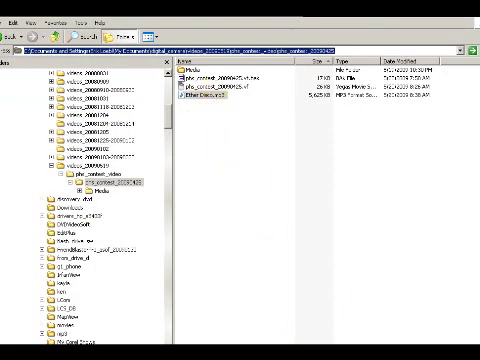
{"action": "key", "text": "Return"}
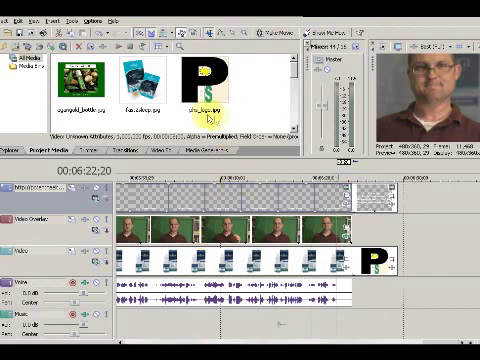
{"action": "scroll", "coordinate": [203, 122], "scroll_direction": "down", "scroll_amount": 3}
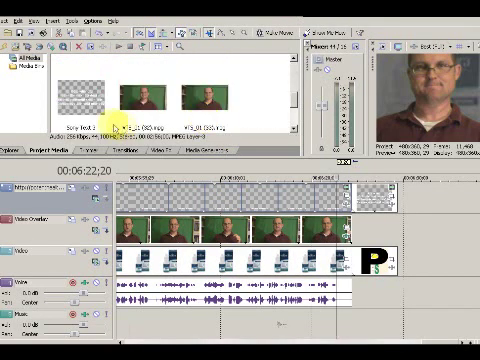
{"action": "left_click_drag", "start_coordinate": [296, 103], "coordinate": [293, 122]}
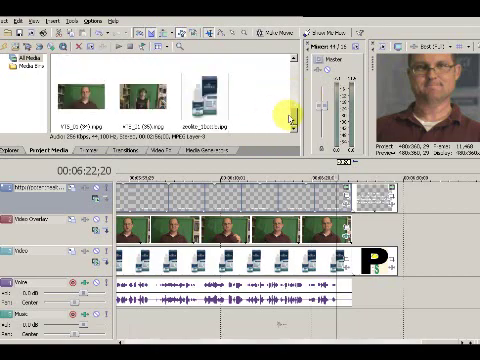
Resize the media pane, select Ether Disco.mp3 and drag it toward the Music track.
{"action": "mouse_move", "coordinate": [293, 115]}
{"action": "left_mouse_down"}
{"action": "mouse_move", "coordinate": [288, 123]}
{"action": "mouse_move", "coordinate": [282, 70]}
{"action": "left_mouse_up"}
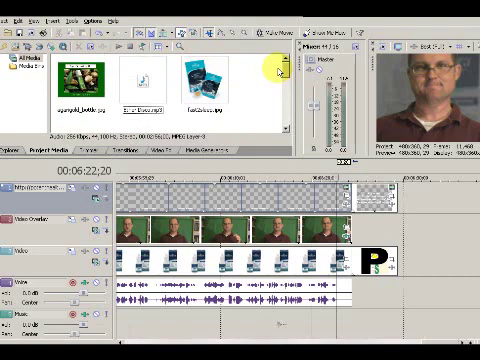
{"action": "left_click", "coordinate": [142, 85]}
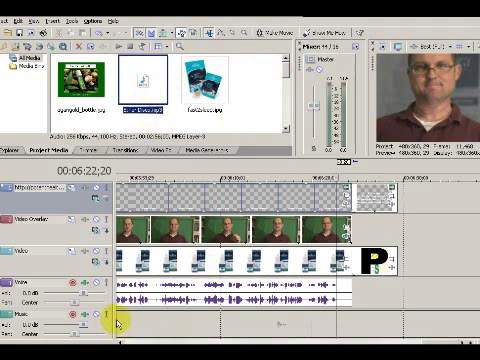
{"action": "left_click_drag", "start_coordinate": [118, 322], "coordinate": [116, 320]}
{"action": "key", "text": "ctrl+z"}
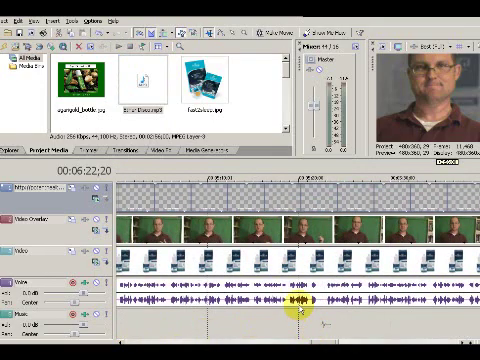
{"action": "scroll", "coordinate": [300, 305], "scroll_direction": "down", "scroll_amount": 3}
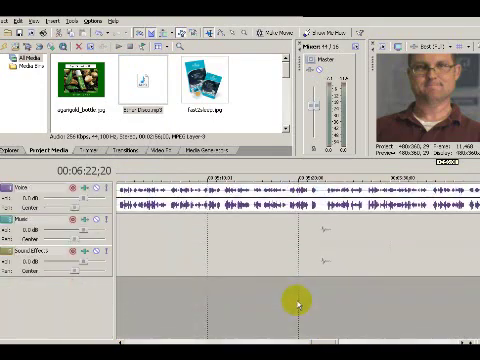
{"action": "scroll", "coordinate": [298, 302], "scroll_direction": "up", "scroll_amount": 3}
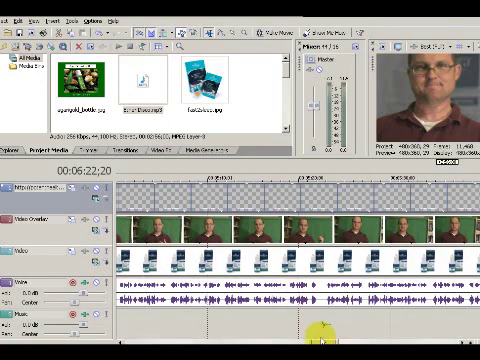
Move the playhead to about five minutes to check the music's length.
{"action": "left_click", "coordinate": [328, 325]}
{"action": "scroll", "coordinate": [325, 330], "scroll_direction": "down", "scroll_amount": 3}
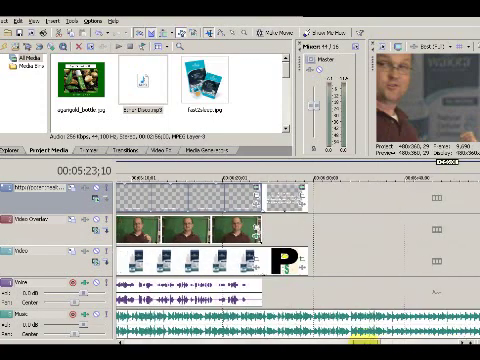
{"action": "scroll", "coordinate": [330, 330], "scroll_direction": "up", "scroll_amount": 3}
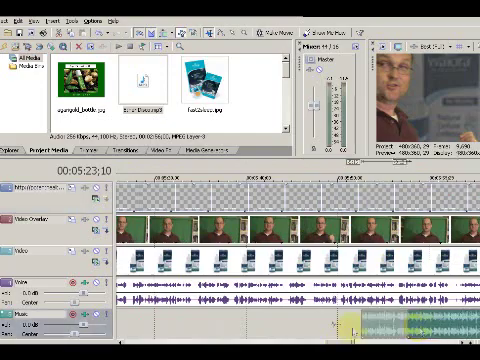
{"action": "scroll", "coordinate": [330, 305], "scroll_direction": "down", "scroll_amount": 3}
{"action": "scroll", "coordinate": [20, 320], "scroll_direction": "down", "scroll_amount": 3}
{"action": "scroll", "coordinate": [10, 325], "scroll_direction": "down", "scroll_amount": 3}
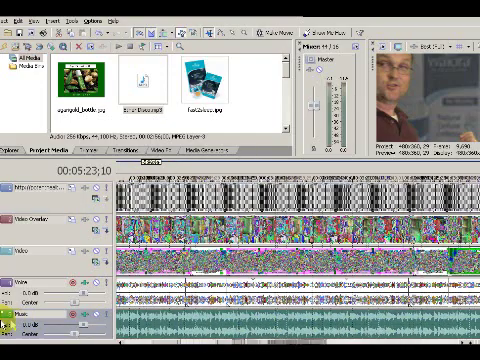
{"action": "scroll", "coordinate": [10, 322], "scroll_direction": "up", "scroll_amount": 5}
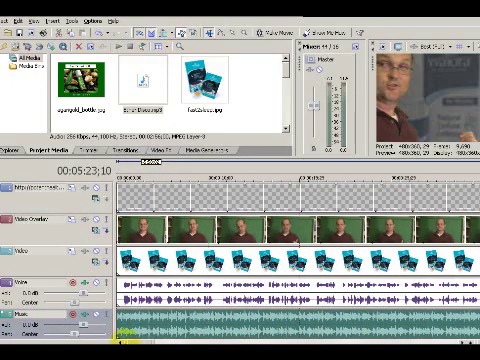
{"action": "scroll", "coordinate": [370, 325], "scroll_direction": "down", "scroll_amount": 3}
{"action": "scroll", "coordinate": [370, 325], "scroll_direction": "down", "scroll_amount": 3}
{"action": "scroll", "coordinate": [370, 325], "scroll_direction": "down", "scroll_amount": 3}
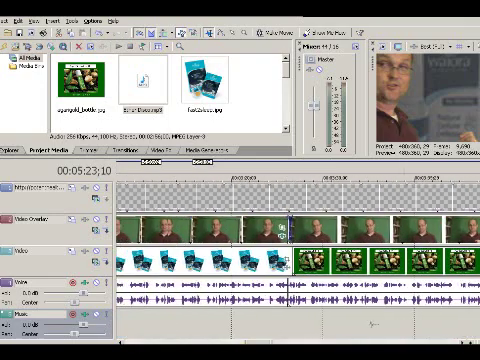
{"action": "scroll", "coordinate": [245, 325], "scroll_direction": "down", "scroll_amount": 3}
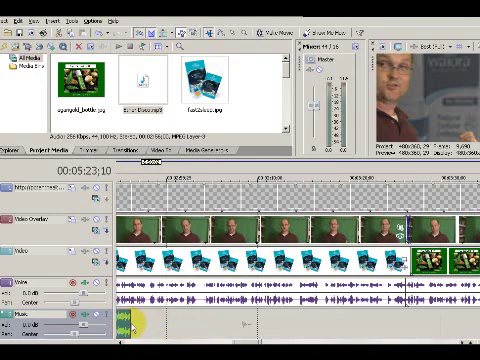
{"action": "scroll", "coordinate": [400, 320], "scroll_direction": "down", "scroll_amount": 3}
{"action": "scroll", "coordinate": [400, 320], "scroll_direction": "down", "scroll_amount": 3}
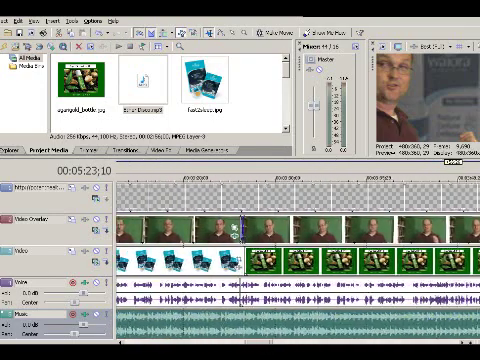
{"action": "scroll", "coordinate": [400, 320], "scroll_direction": "down", "scroll_amount": 3}
{"action": "scroll", "coordinate": [300, 260], "scroll_direction": "down", "scroll_amount": 3}
{"action": "scroll", "coordinate": [300, 260], "scroll_direction": "down", "scroll_amount": 3}
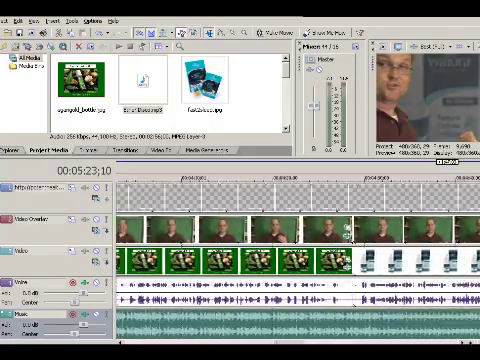
{"action": "scroll", "coordinate": [300, 260], "scroll_direction": "down", "scroll_amount": 3}
{"action": "scroll", "coordinate": [240, 235], "scroll_direction": "down", "scroll_amount": 3}
{"action": "scroll", "coordinate": [240, 235], "scroll_direction": "down", "scroll_amount": 3}
{"action": "scroll", "coordinate": [240, 235], "scroll_direction": "down", "scroll_amount": 3}
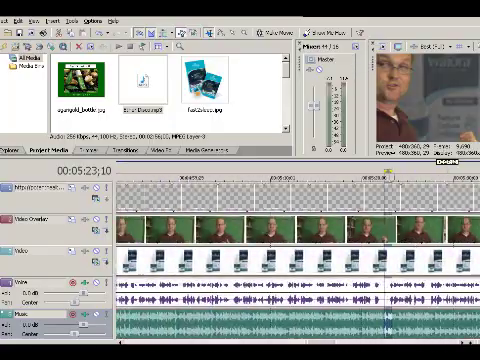
{"action": "scroll", "coordinate": [240, 235], "scroll_direction": "down", "scroll_amount": 3}
{"action": "scroll", "coordinate": [240, 235], "scroll_direction": "down", "scroll_amount": 3}
{"action": "scroll", "coordinate": [240, 235], "scroll_direction": "down", "scroll_amount": 3}
{"action": "scroll", "coordinate": [240, 235], "scroll_direction": "down", "scroll_amount": 3}
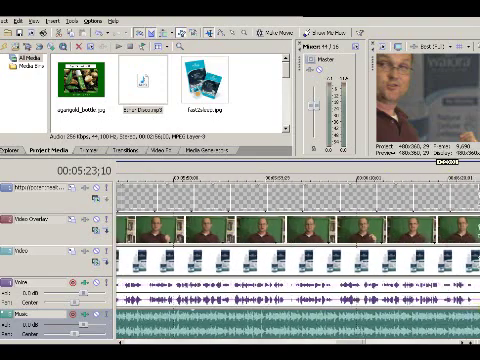
{"action": "scroll", "coordinate": [240, 235], "scroll_direction": "down", "scroll_amount": 3}
{"action": "scroll", "coordinate": [300, 260], "scroll_direction": "down", "scroll_amount": 2}
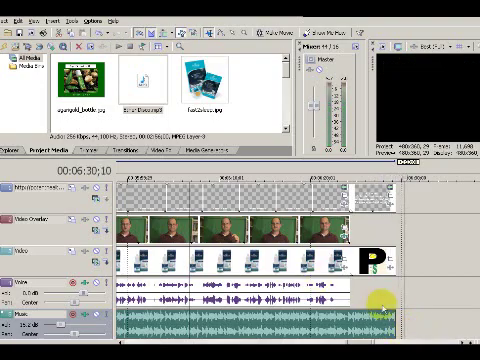
Stop playback, return to the project start, and replay it with the quieter disco music underneath.
{"action": "key", "text": "space"}
{"action": "scroll", "coordinate": [368, 330], "scroll_direction": "left", "scroll_amount": 5}
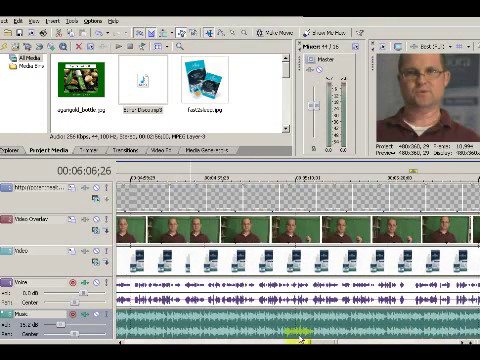
{"action": "scroll", "coordinate": [300, 300], "scroll_direction": "down", "scroll_amount": 3}
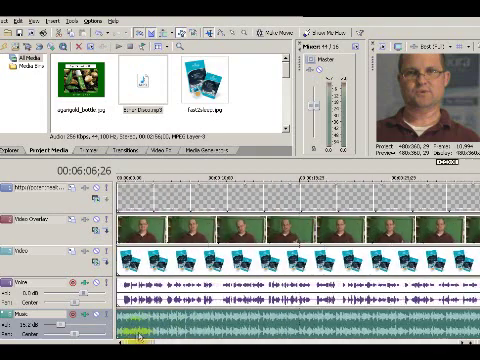
{"action": "key", "text": "ctrl+Home"}
{"action": "key", "text": "space"}
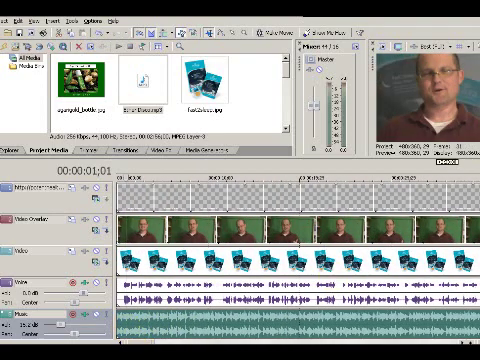